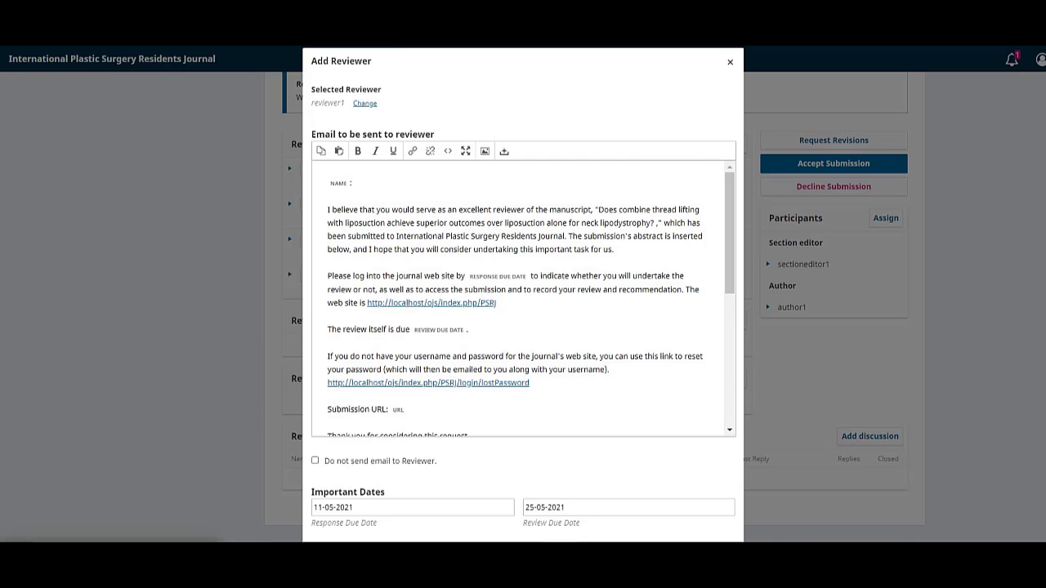
scroll(523, 294, "down", 5)
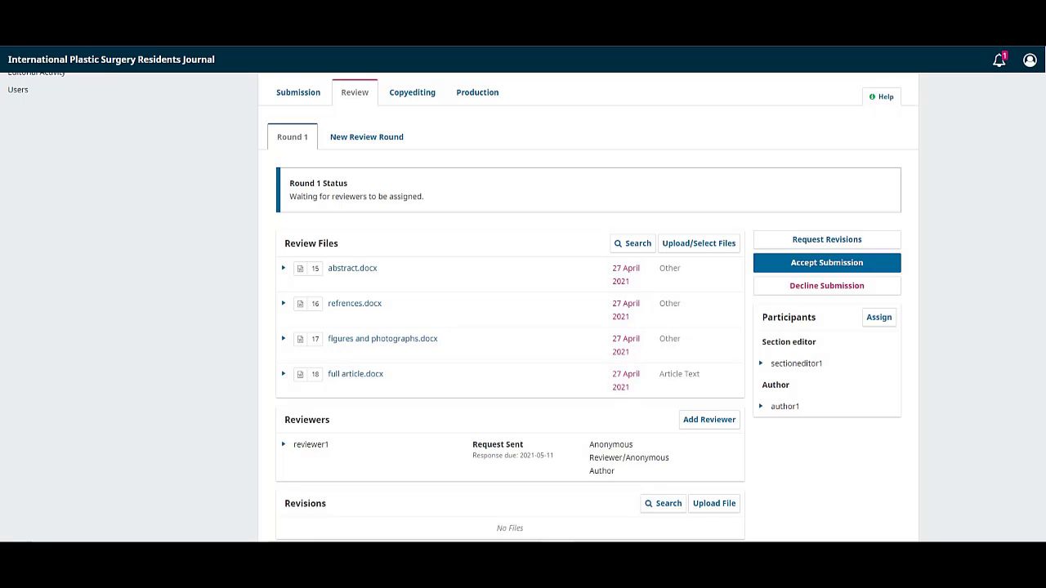
Check reviewer1's review details (request sent, due 2021-05-11) and cancel without changes.
left_click(283, 444)
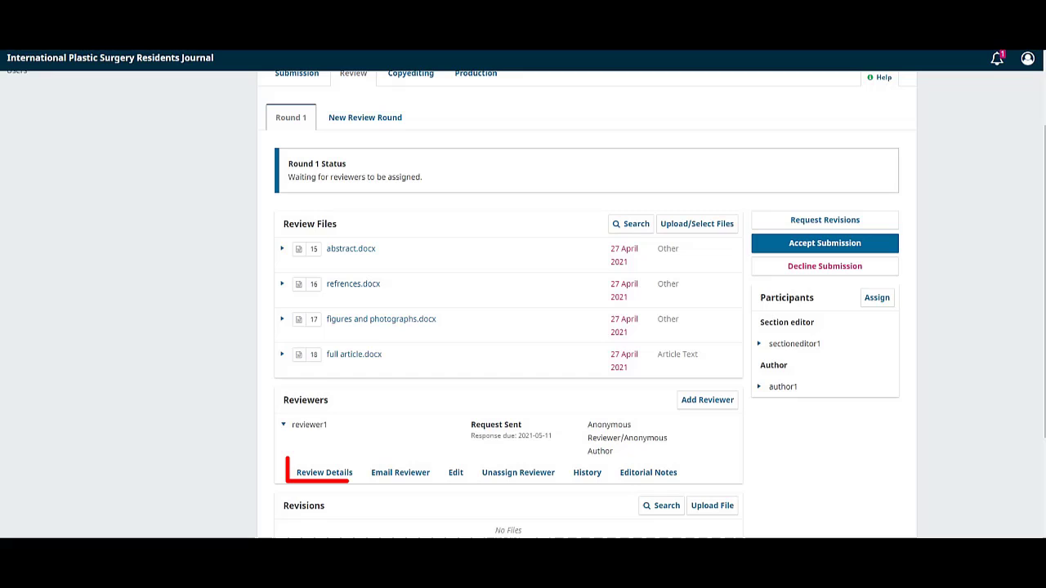
left_click(325, 472)
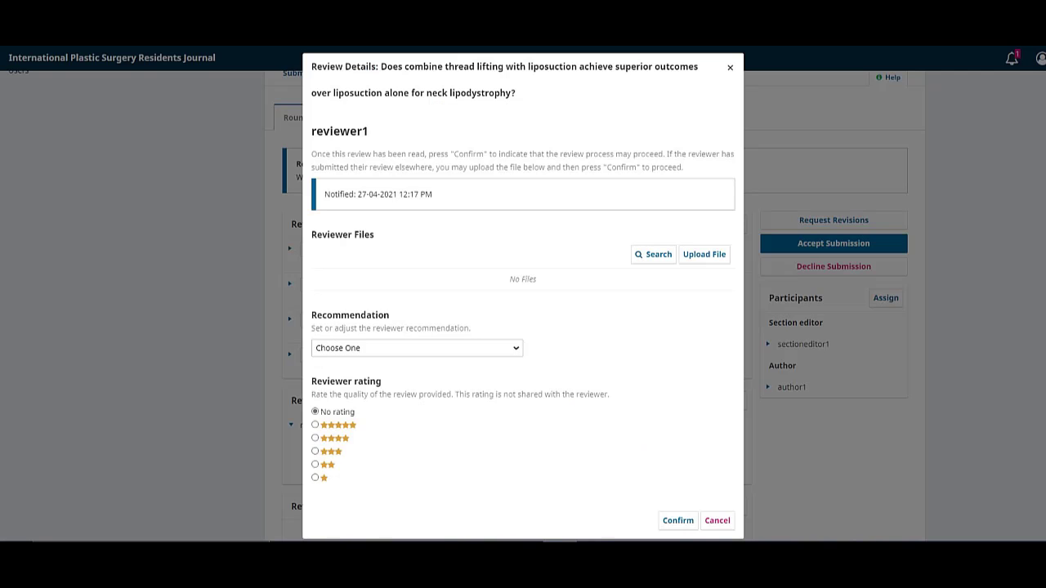
left_click(717, 521)
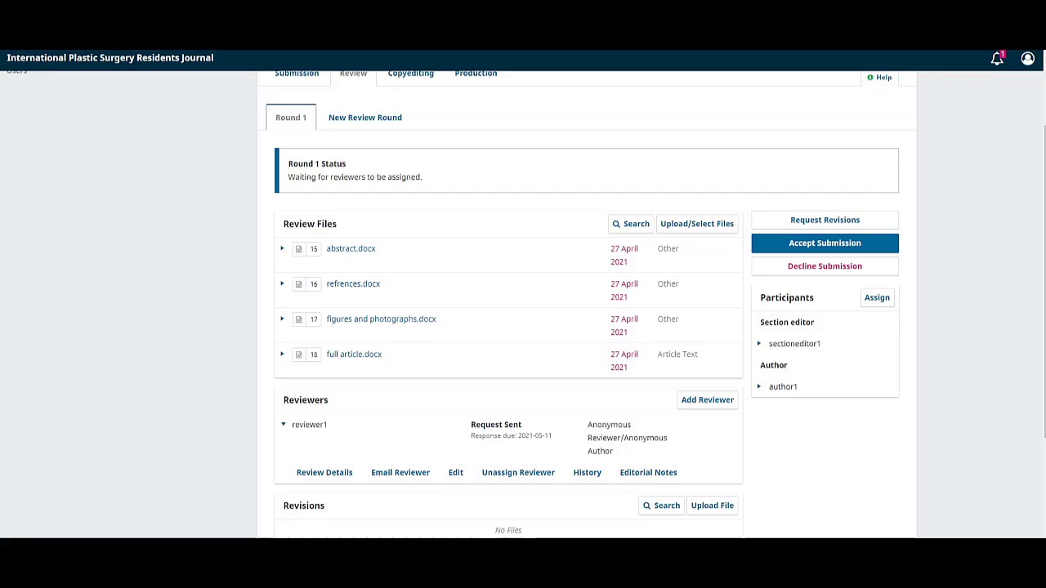
Start an email to the assigned reviewer.
left_click(400, 472)
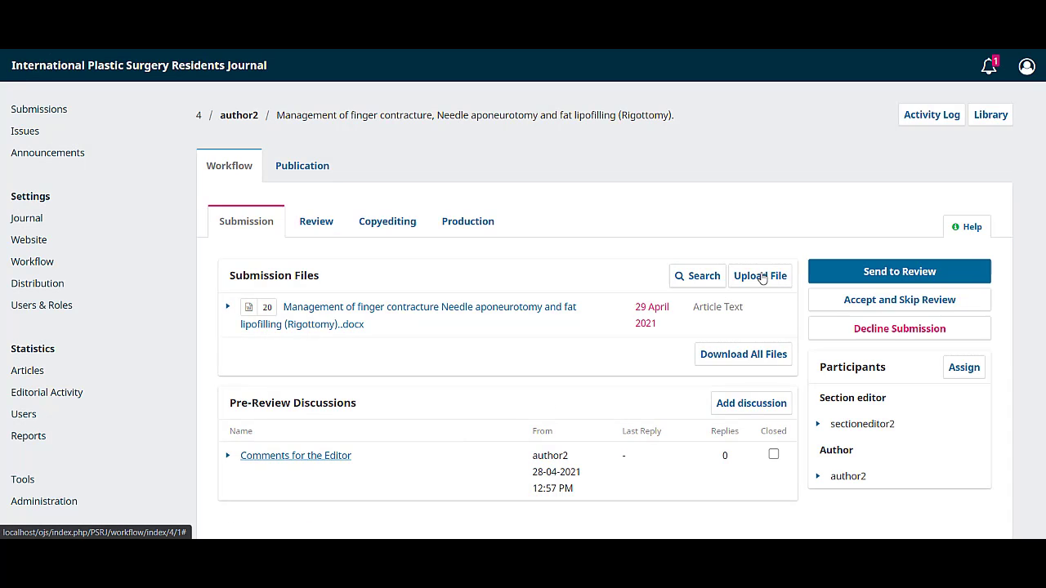
Upload the revised finger contracture .docx as a revision of the existing article text file.
left_click(760, 276)
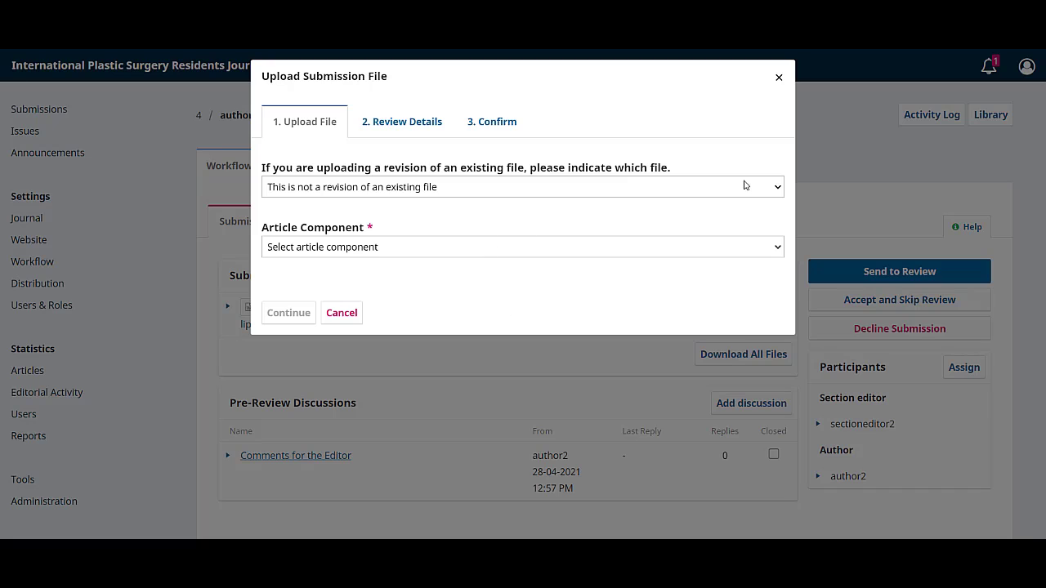
left_click(744, 186)
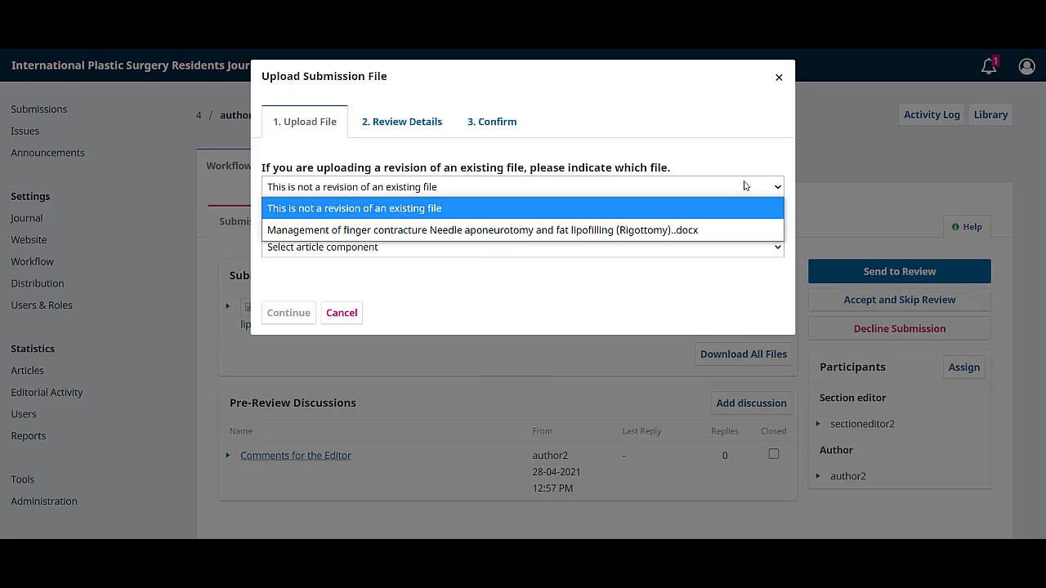
left_click(680, 230)
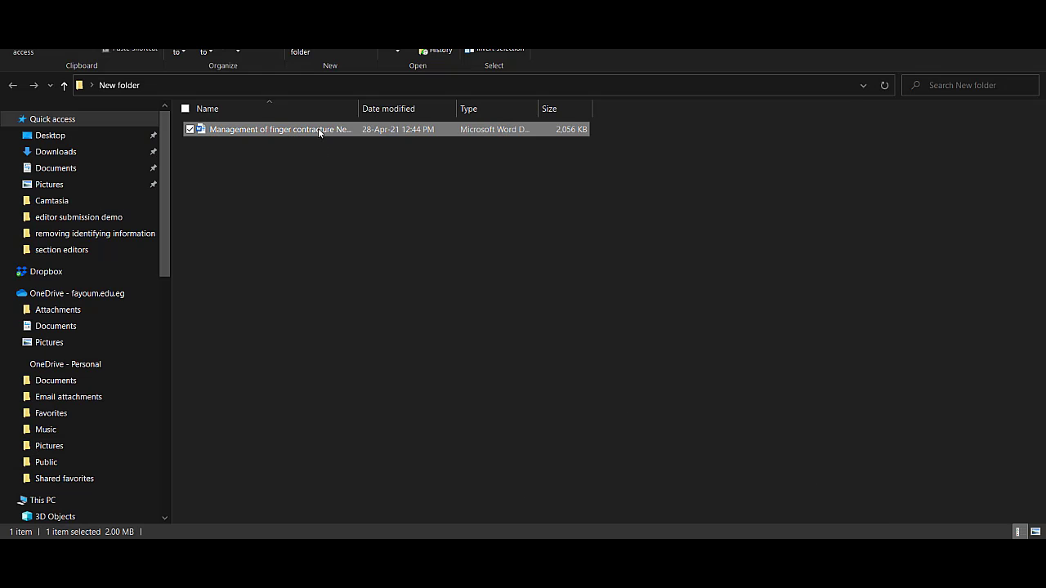
left_click_drag(318, 130, 503, 382)
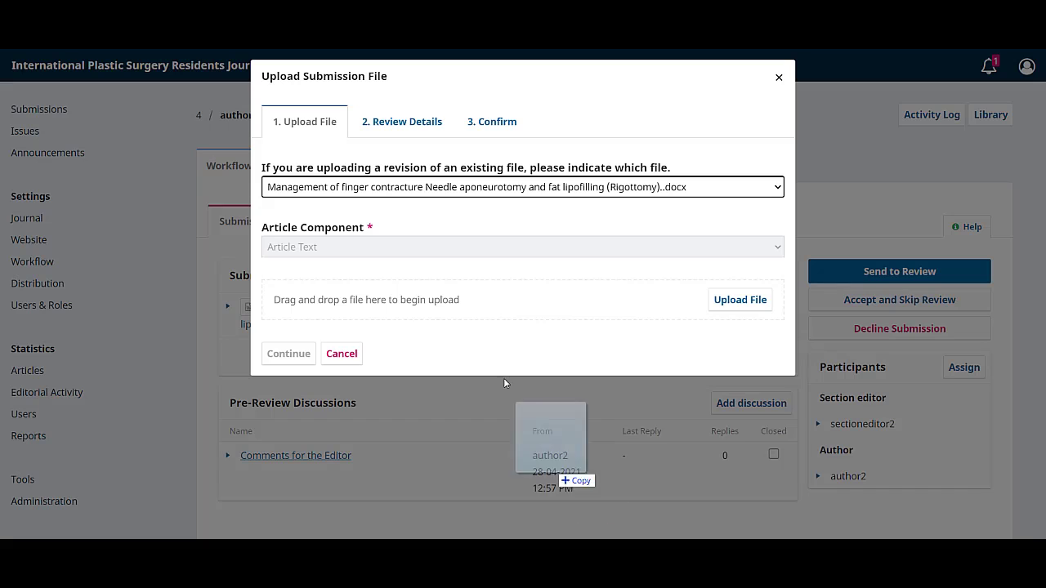
left_click_drag(504, 383, 455, 302)
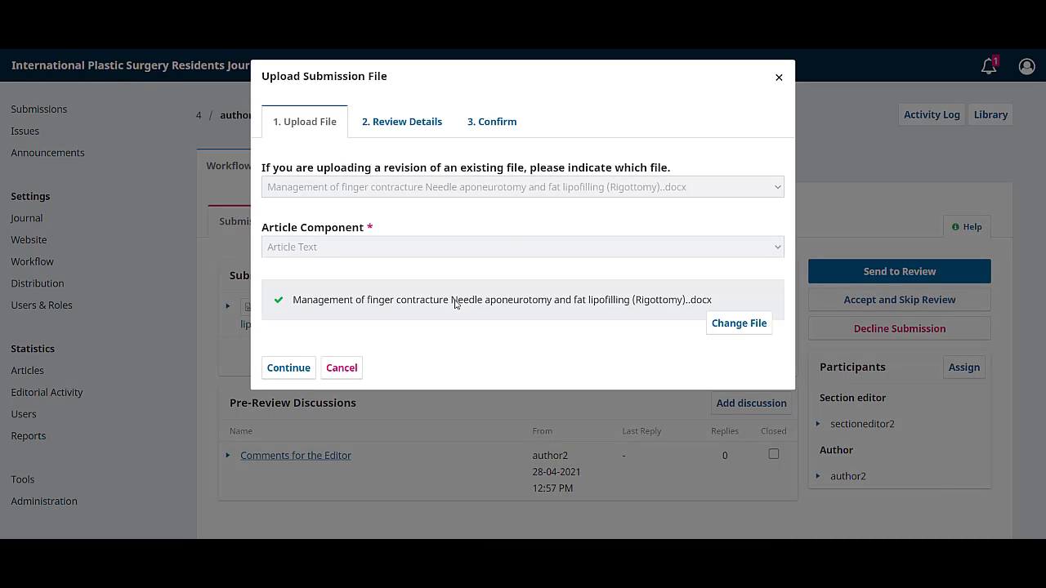
Save the revised file with 'v2' added to its name, then select the v2.docx for sending to review.
left_click(298, 370)
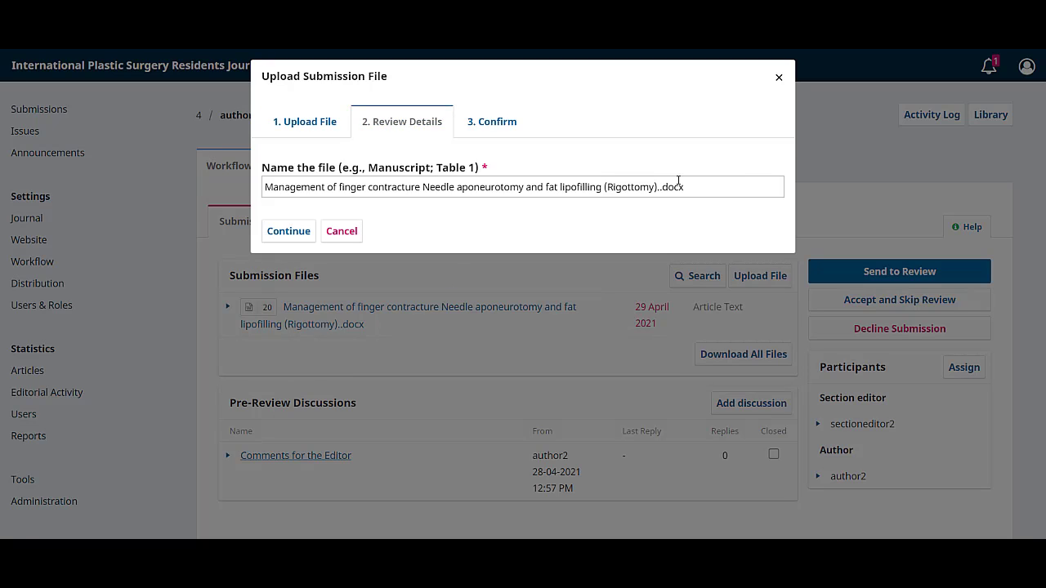
left_click(660, 188)
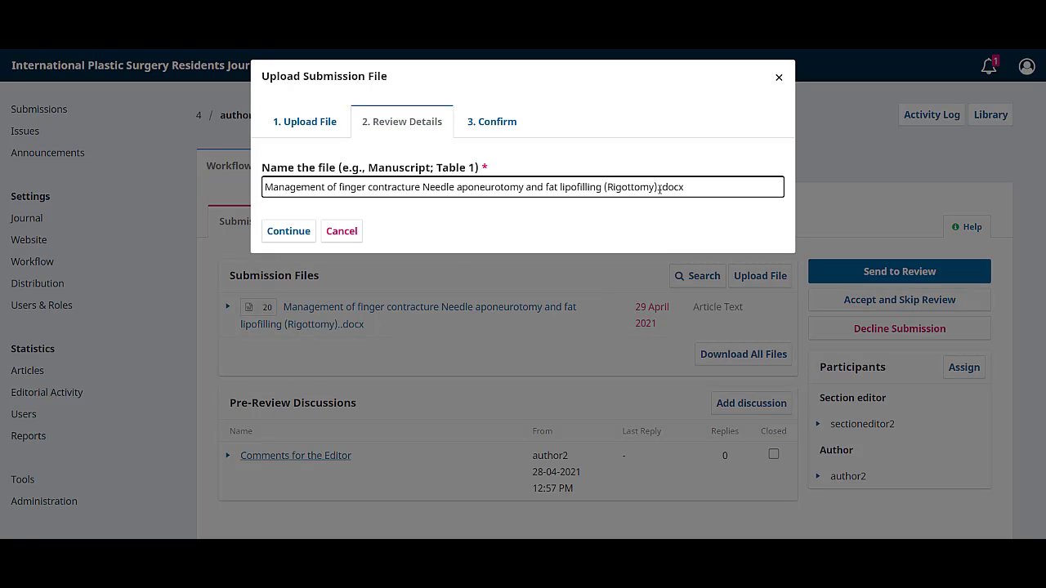
type("v")
type("2.")
left_click(299, 235)
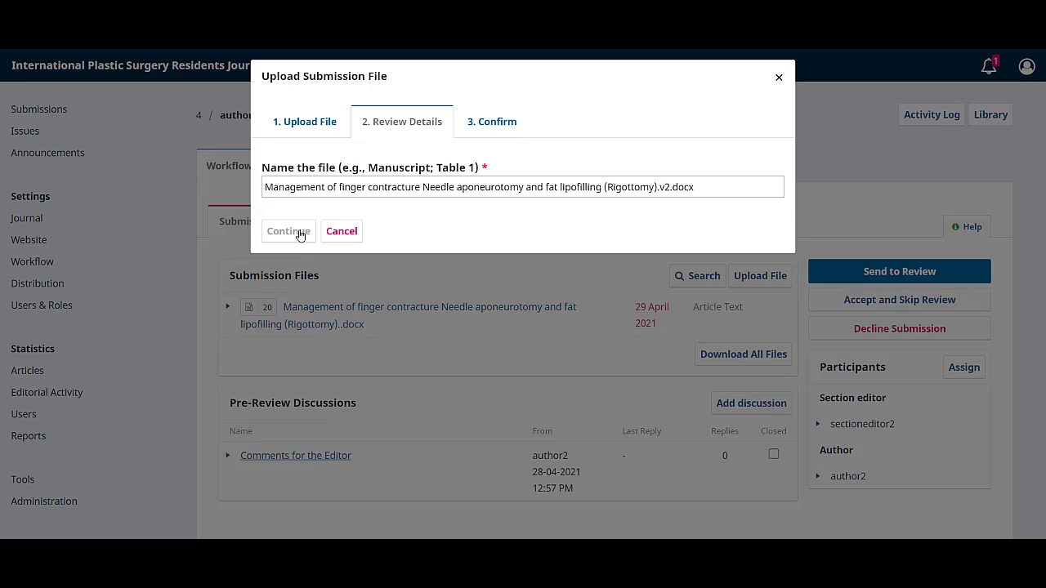
left_click(290, 286)
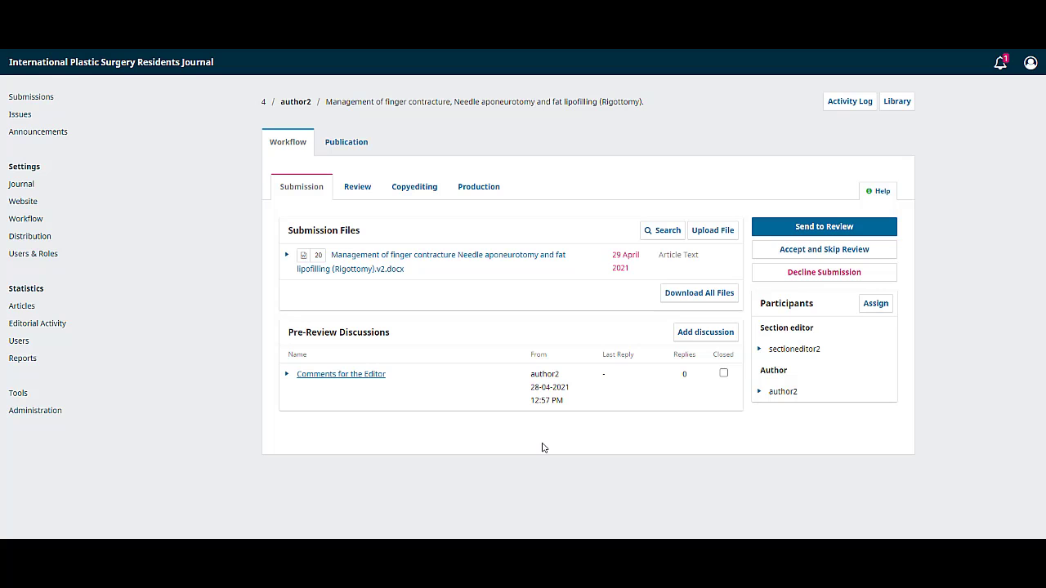
left_click(850, 229)
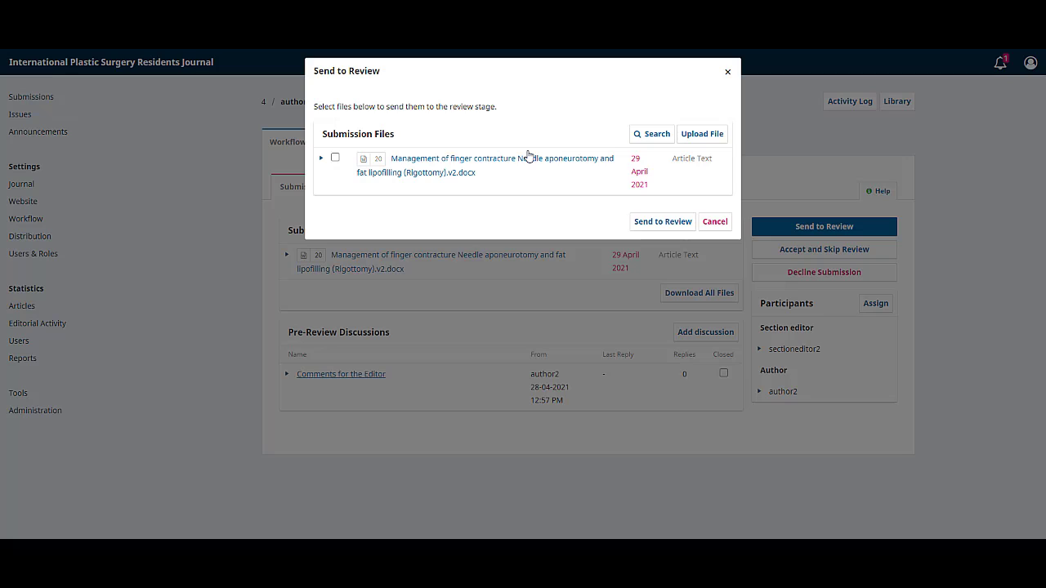
left_click(334, 160)
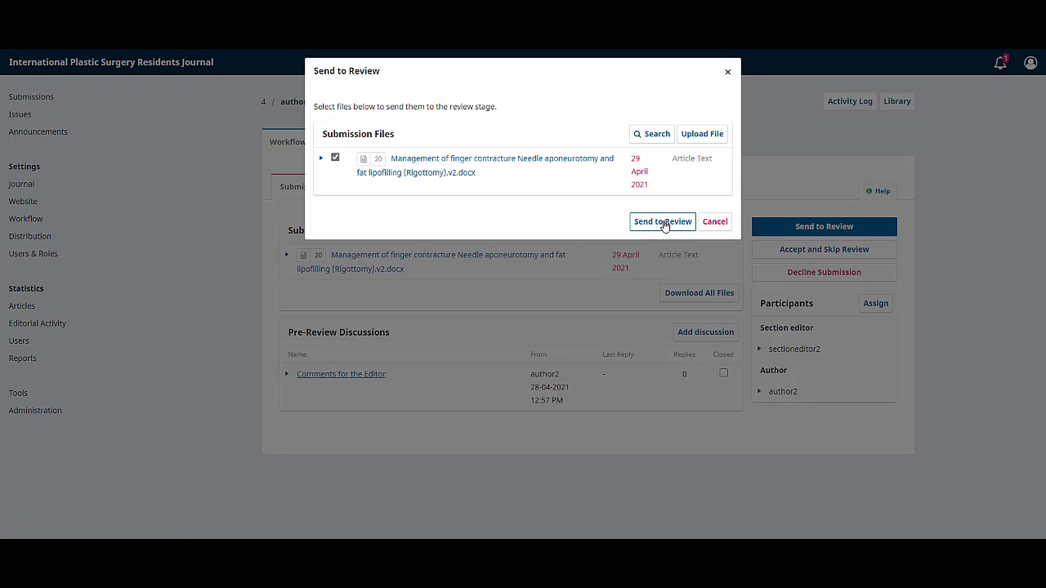